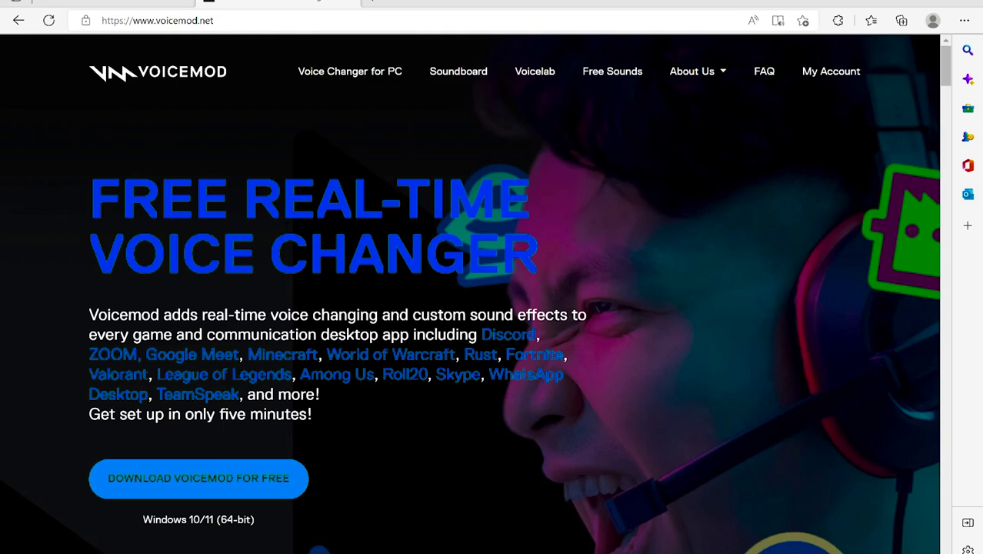
# - Select the Voicemod download page's web address in the browser address bar, then dismiss the suggestions
pyautogui.click(241, 23)
pyautogui.click(241, 24)
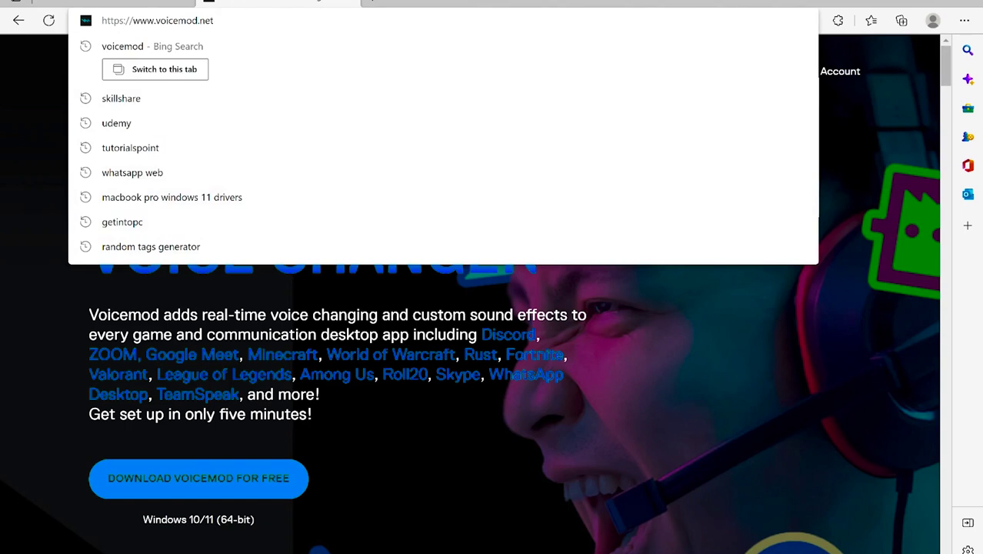
pyautogui.click(2, 113)
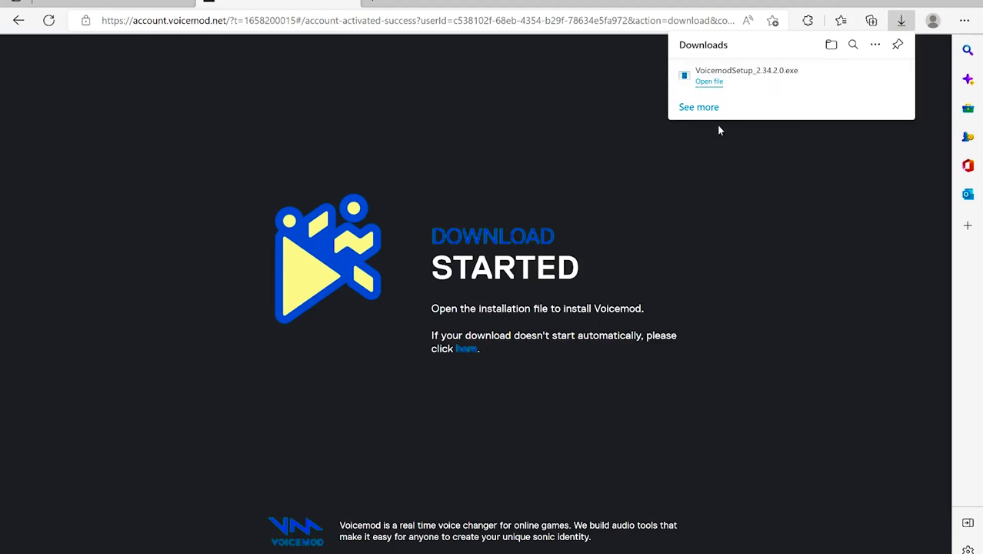
# - Show VoicemodSetup_2.34.2.0.exe in its download folder and launch the installer
pyautogui.moveTo(854, 77)
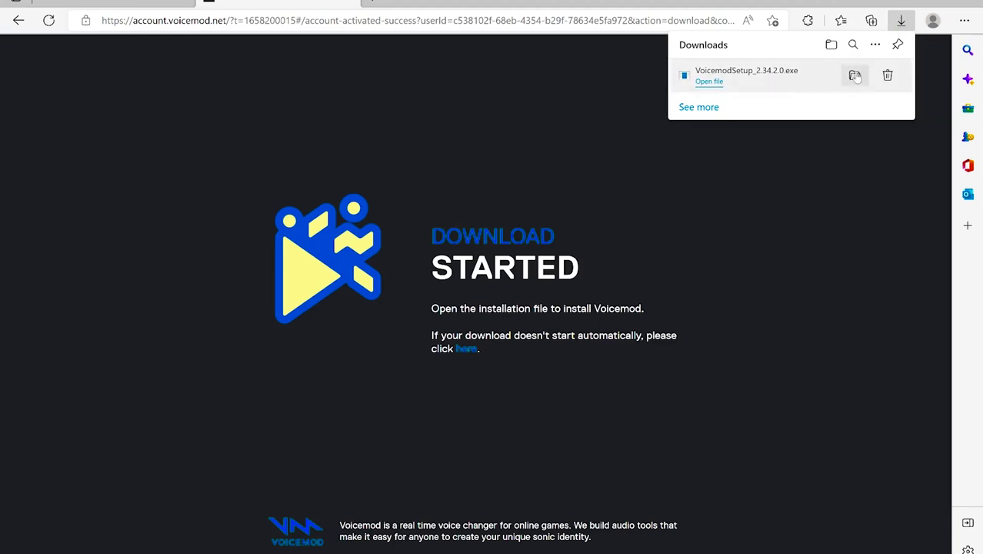
pyautogui.click(855, 77)
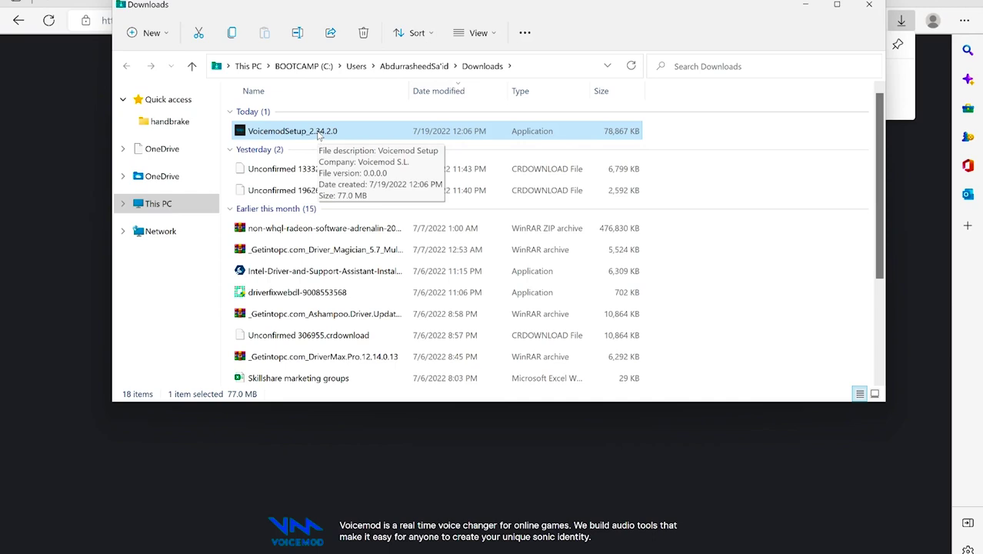
pyautogui.doubleClick(320, 135)
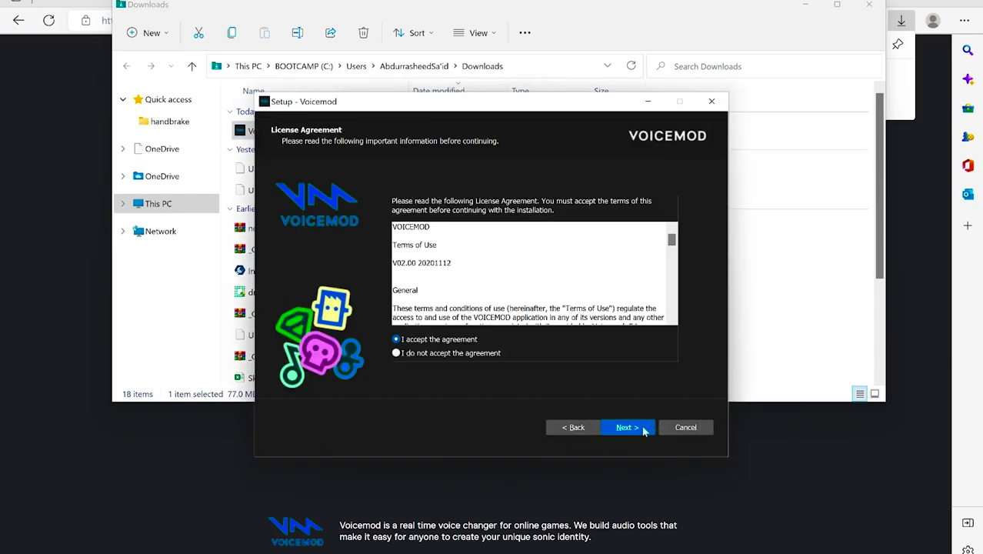
# - Accept the licence, keep the default location and tasks, install, and finish with Voicemod launching
pyautogui.click(643, 429)
pyautogui.click(626, 428)
pyautogui.click(626, 428)
pyautogui.click(626, 426)
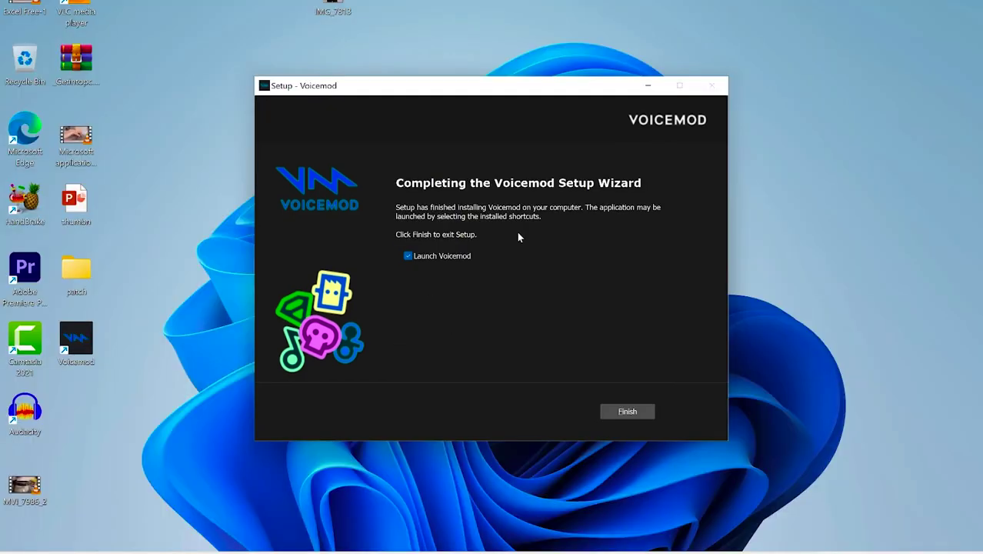
pyautogui.click(625, 412)
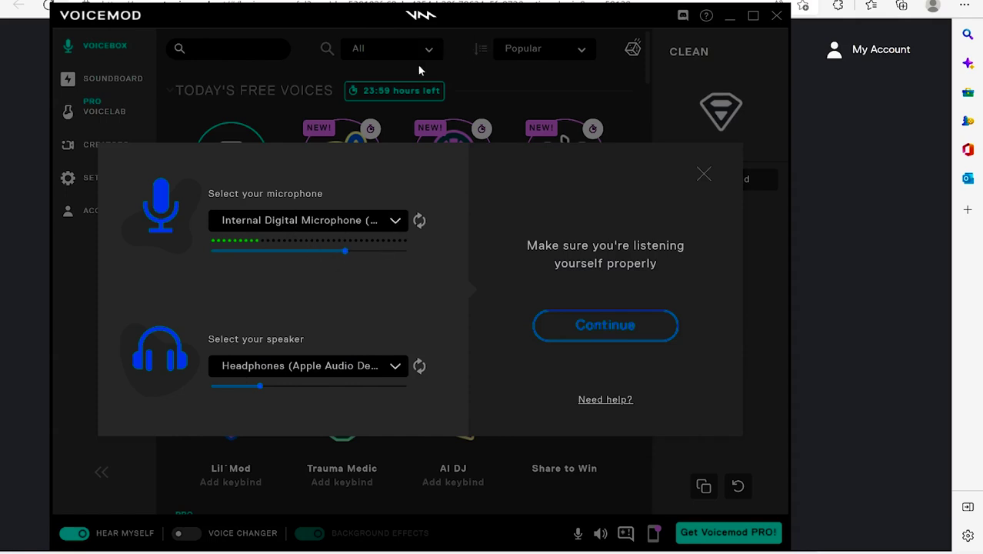
# - Choose Headset Microphone as input and an output device, then complete the audio setup
pyautogui.click(395, 223)
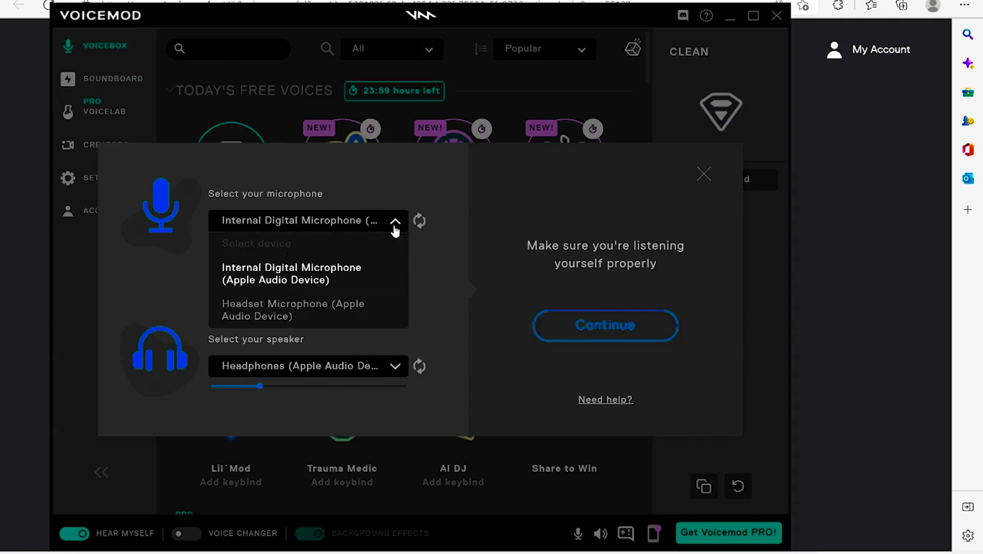
pyautogui.click(290, 317)
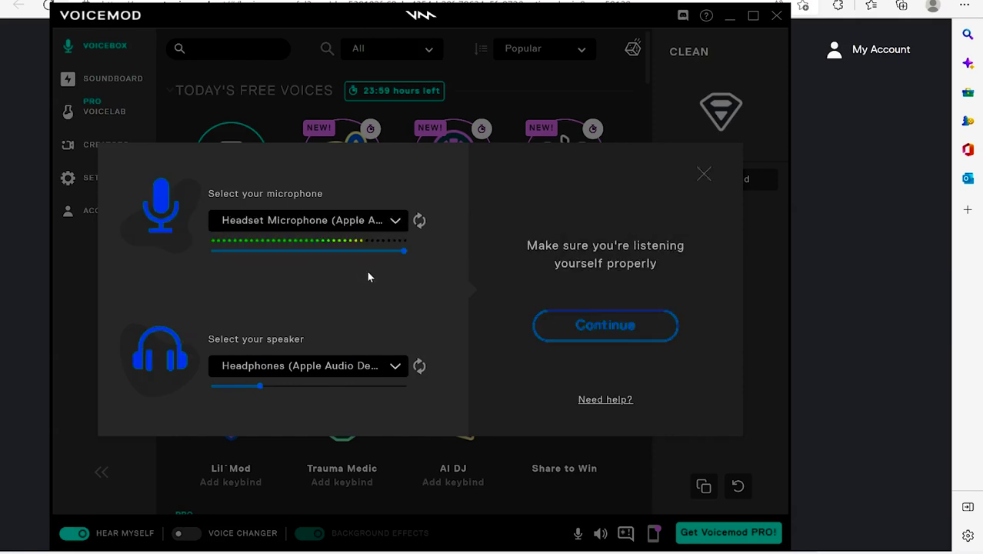
pyautogui.click(393, 370)
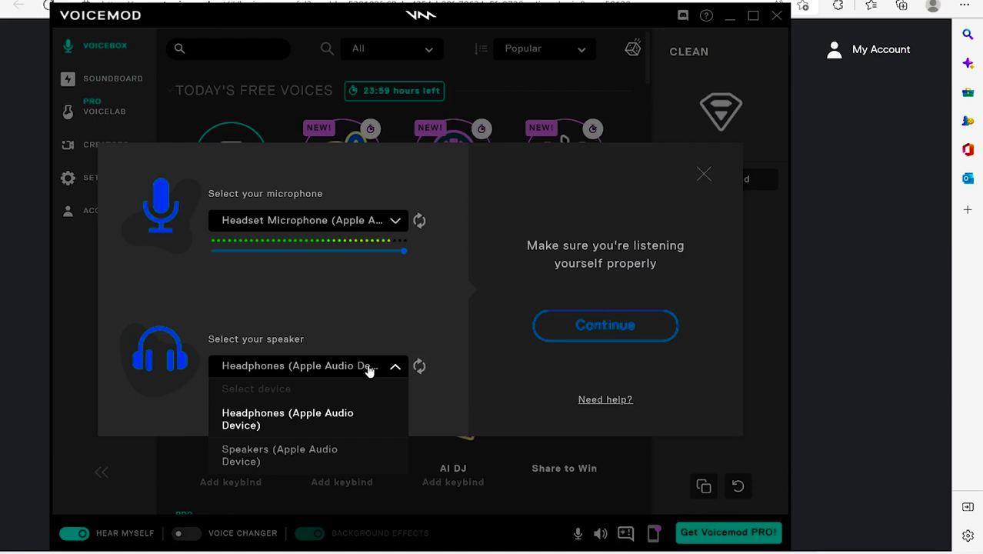
pyautogui.click(369, 371)
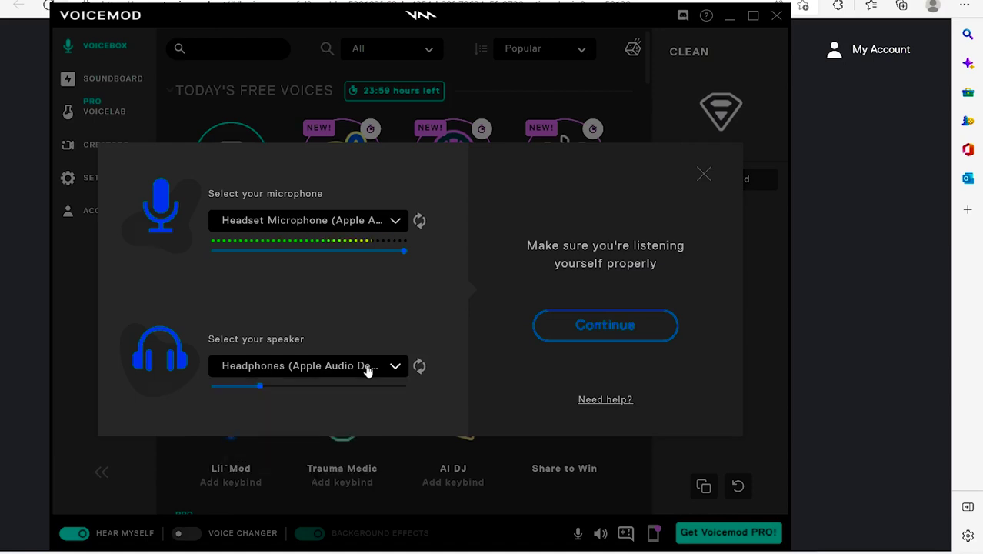
pyautogui.click(289, 374)
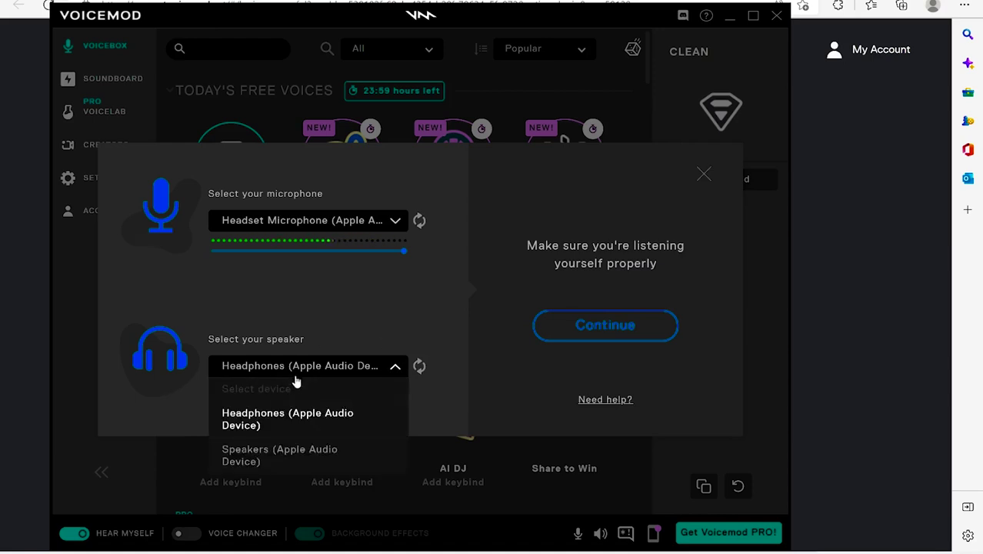
pyautogui.click(285, 459)
pyautogui.click(605, 324)
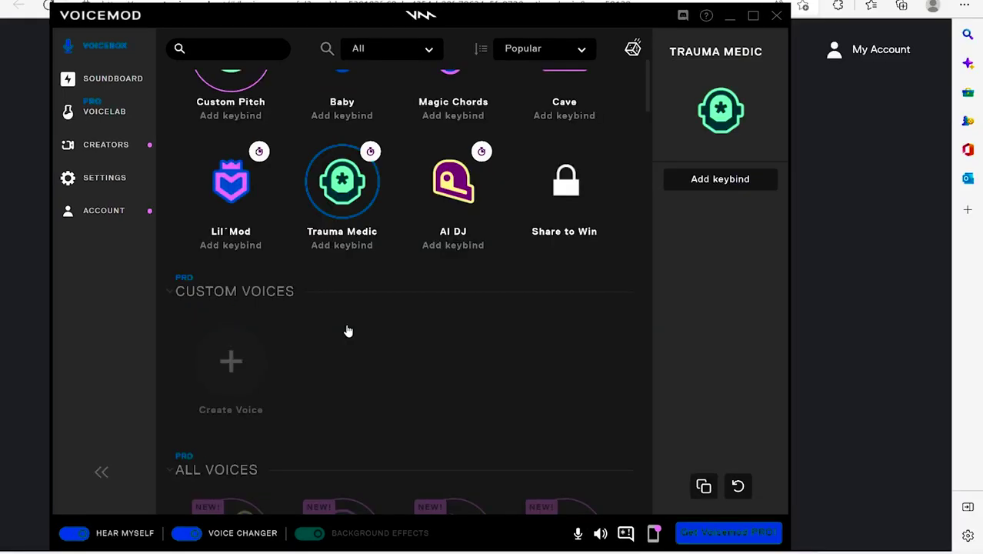
# - Try the Cave voice in the Voicebox grid, then apply Clean as the active voice
pyautogui.scroll(1, 518, 219)
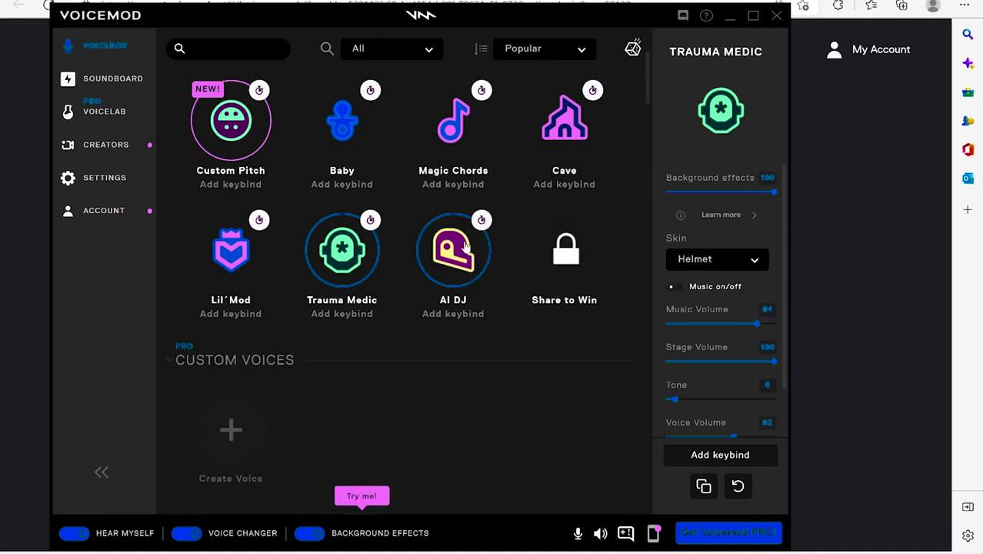
pyautogui.scroll(1, 484, 191)
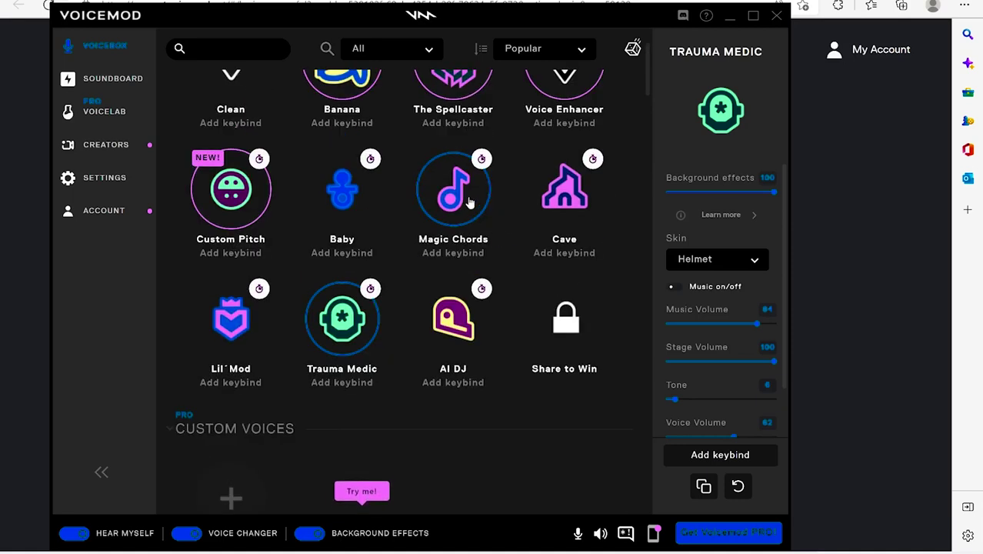
pyautogui.click(566, 199)
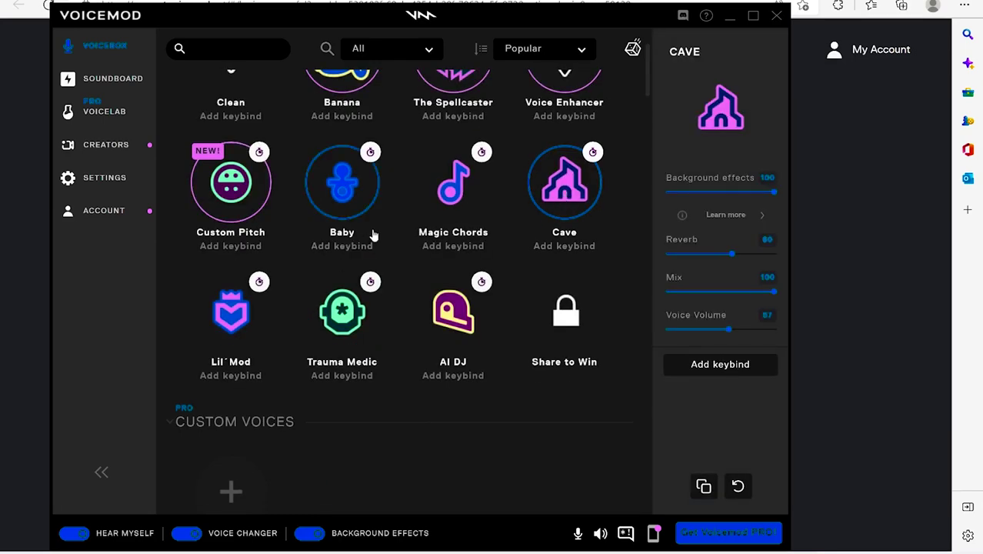
pyautogui.scroll(2, 376, 230)
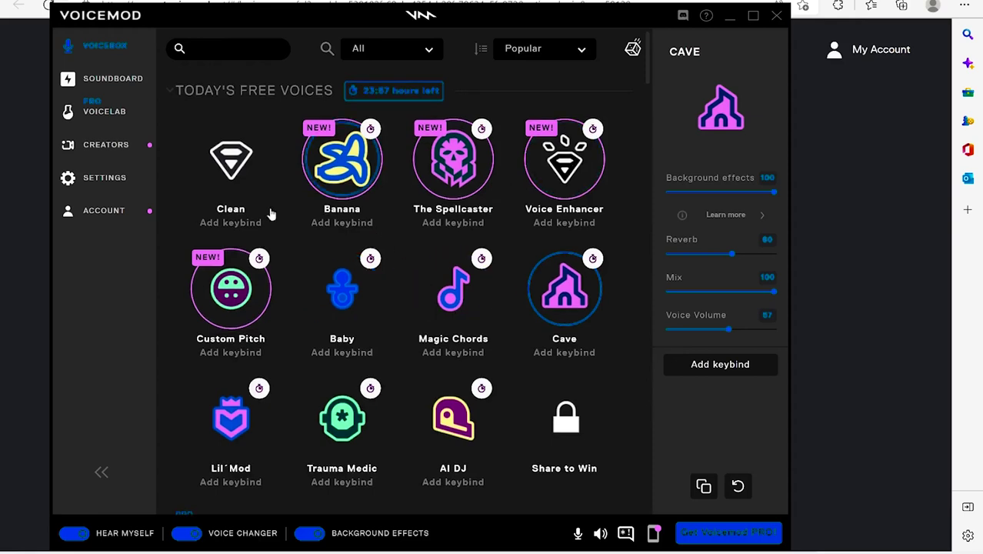
pyautogui.click(229, 170)
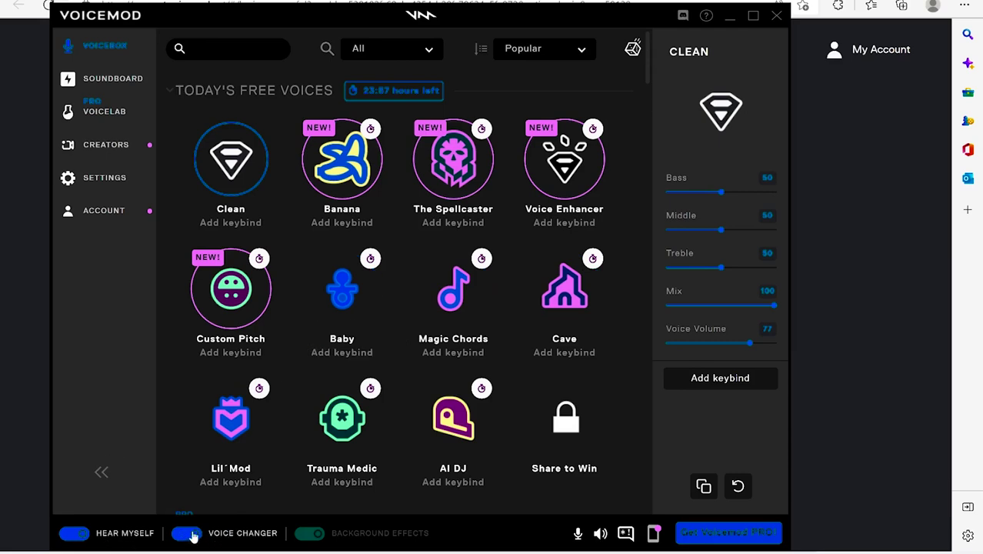
# - Switch off Voice Changer and Hear Myself, and bind the key T to the Clean voice
pyautogui.click(186, 533)
pyautogui.click(75, 534)
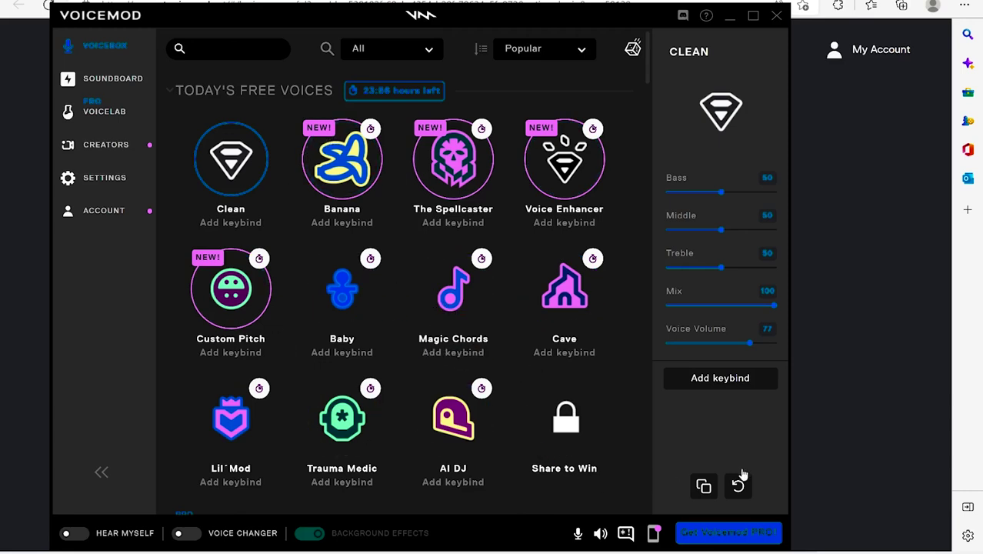
pyautogui.click(717, 380)
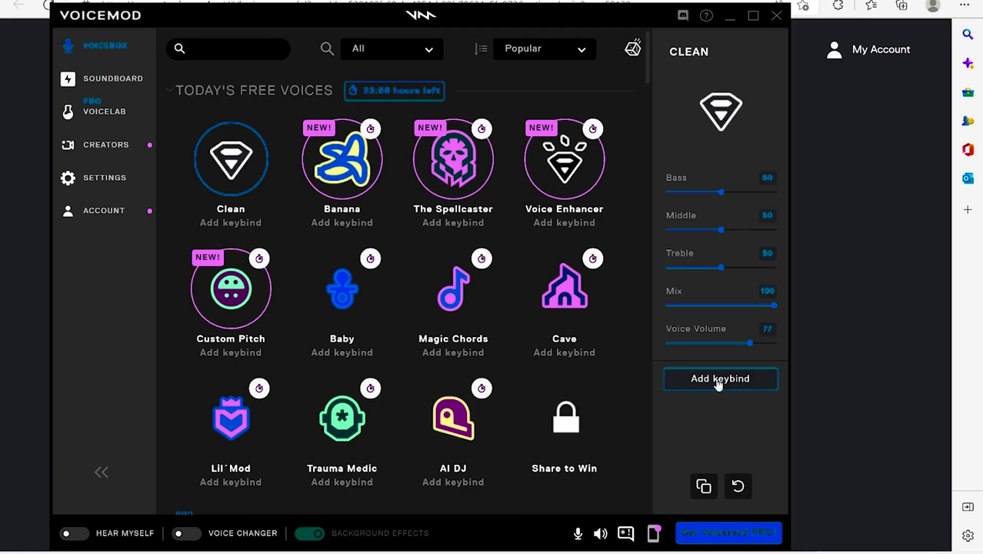
pyautogui.press('t')
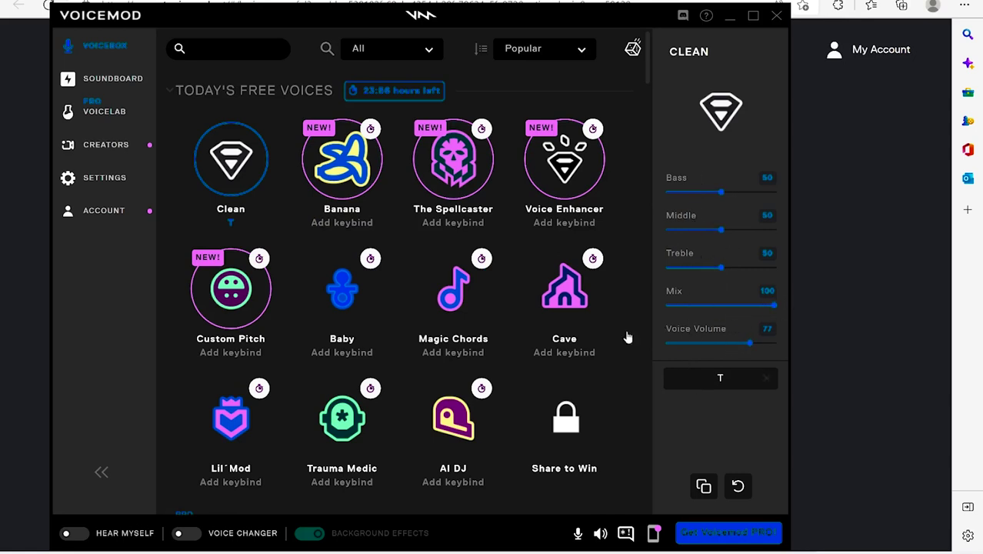
pyautogui.scroll(-3, 412, 415)
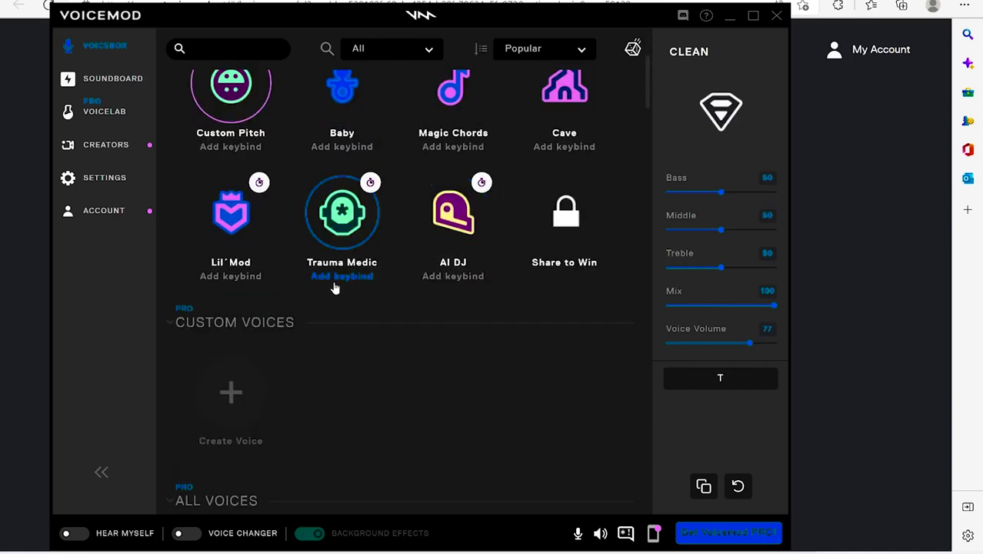
pyautogui.scroll(3, 331, 252)
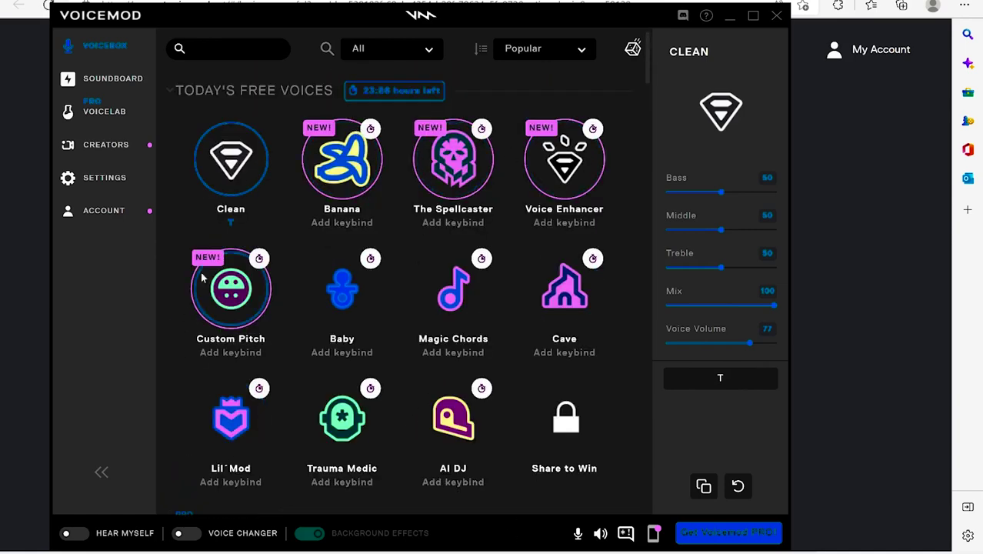
pyautogui.click(586, 47)
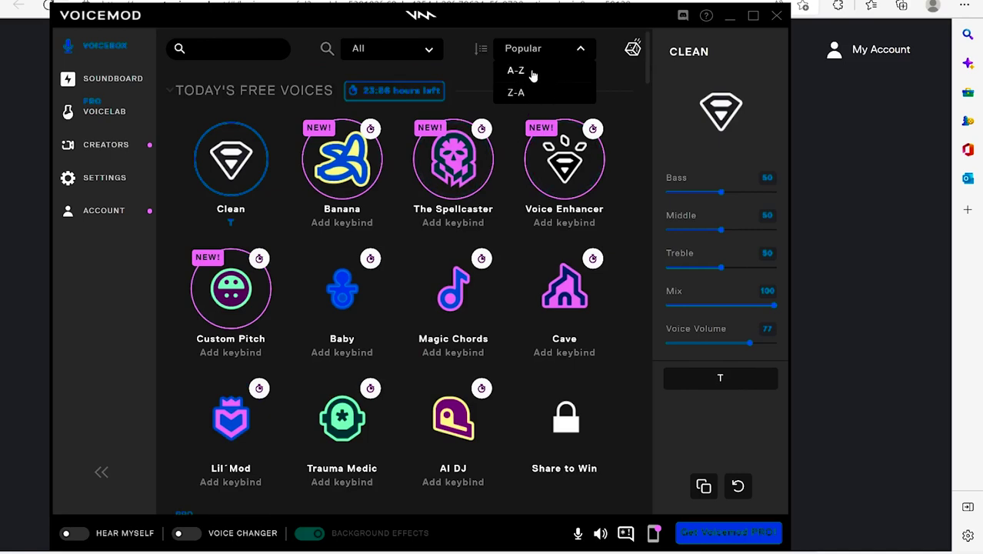
pyautogui.click(427, 51)
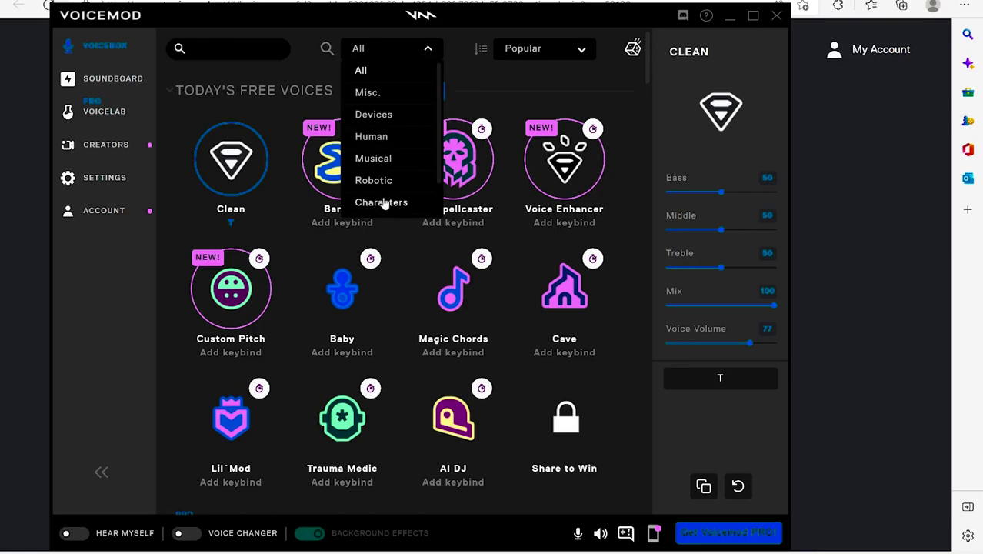
pyautogui.click(434, 59)
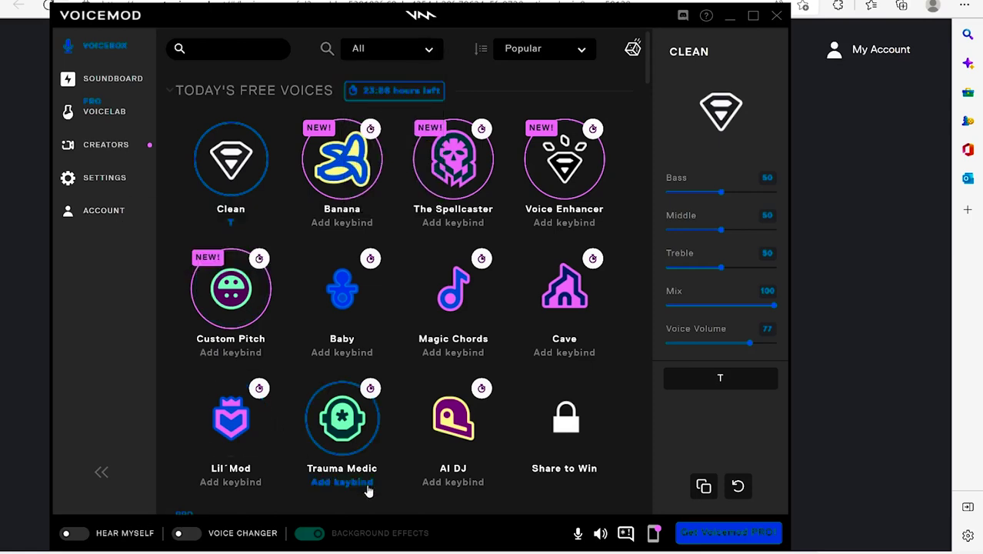
pyautogui.scroll(-1, 434, 371)
pyautogui.scroll(-8, 433, 370)
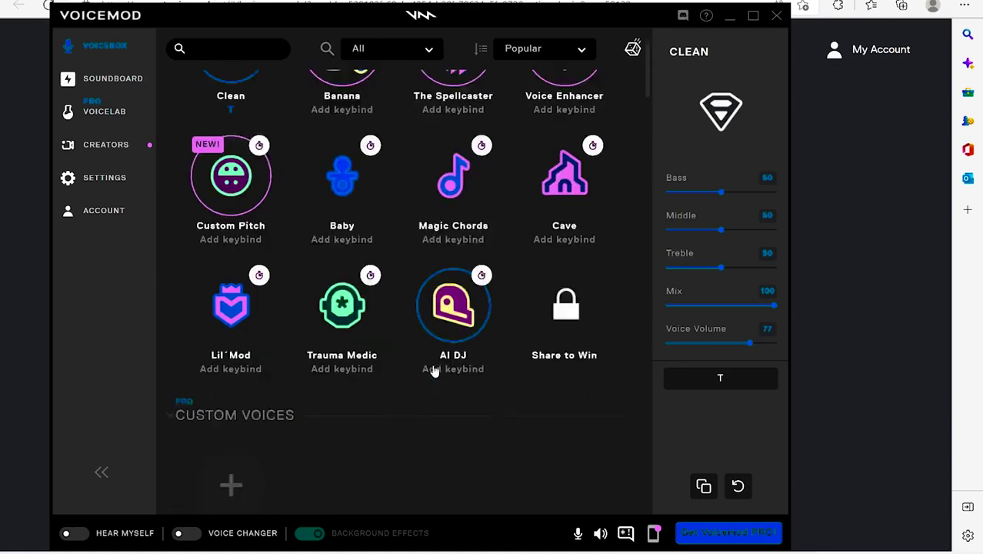
pyautogui.scroll(-15, 433, 371)
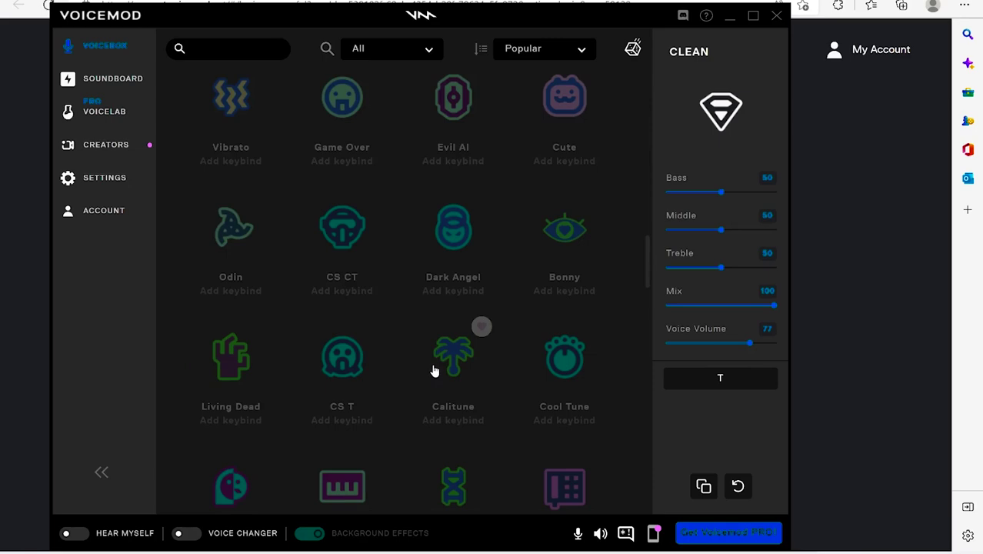
pyautogui.scroll(3, 434, 371)
pyautogui.scroll(-3, 434, 370)
pyautogui.scroll(-3, 433, 370)
pyautogui.scroll(18, 434, 370)
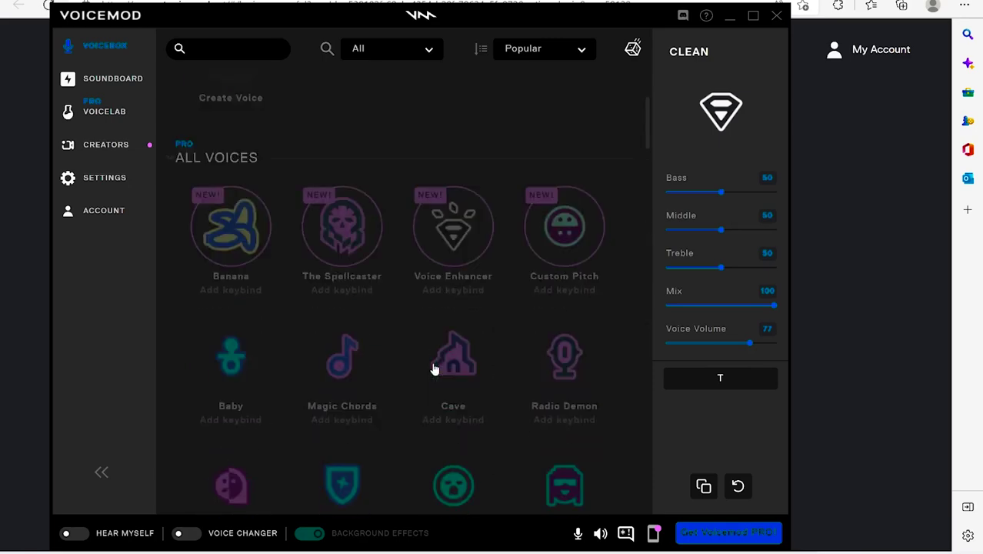
pyautogui.scroll(-8, 434, 370)
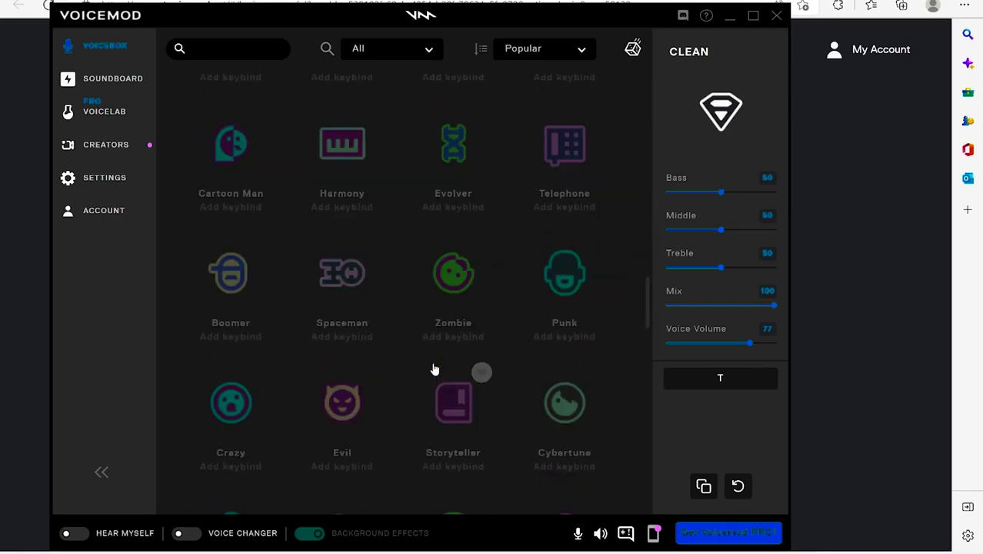
pyautogui.scroll(-3, 434, 370)
pyautogui.scroll(9, 433, 370)
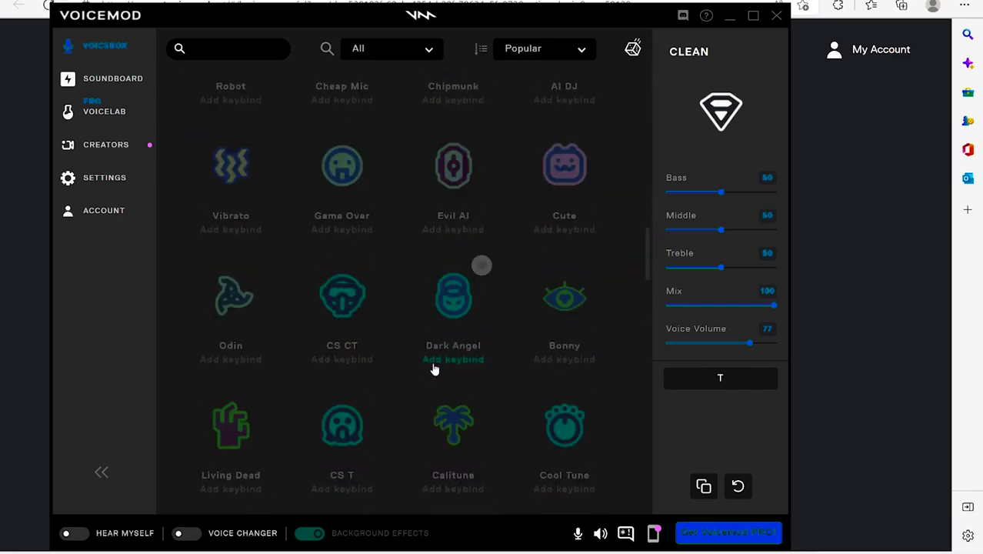
pyautogui.scroll(10, 433, 370)
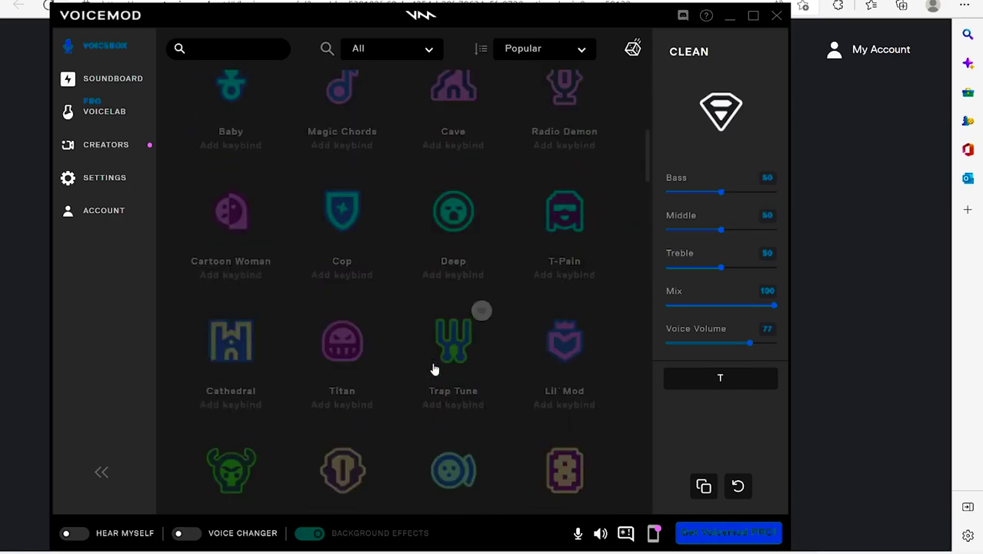
pyautogui.scroll(8, 434, 370)
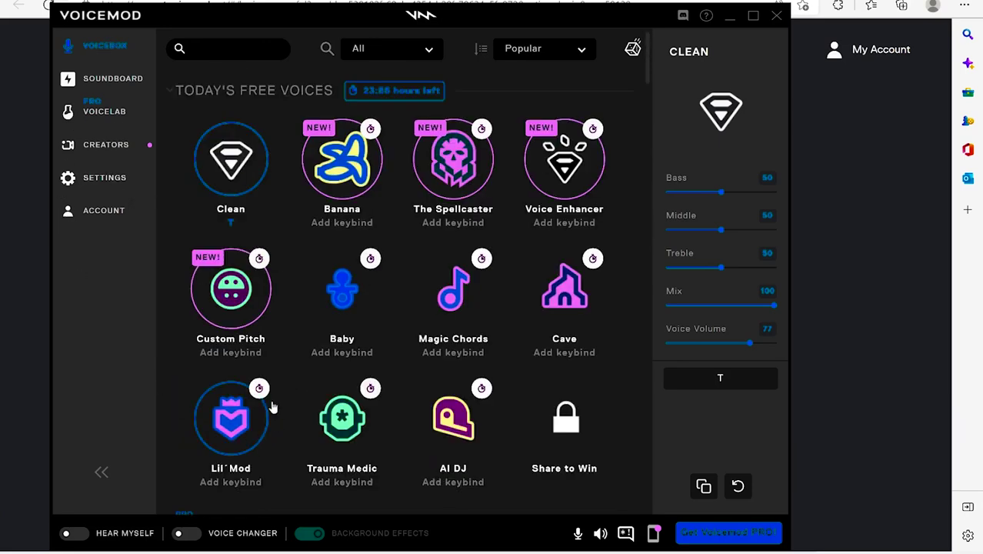
# - Mute and unmute the mic, check the Audio settings devices, then minimise Voicemod
pyautogui.click(578, 533)
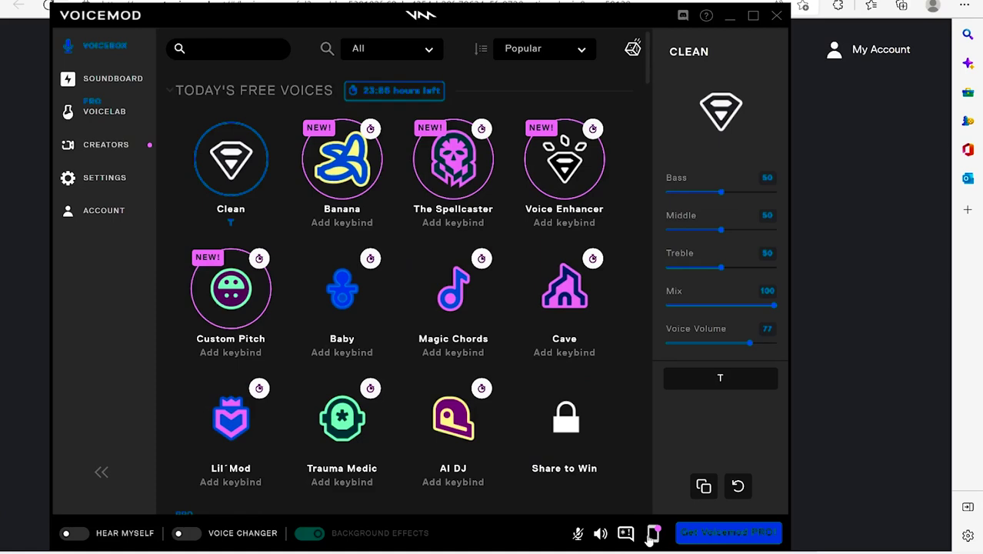
pyautogui.click(578, 535)
pyautogui.click(99, 178)
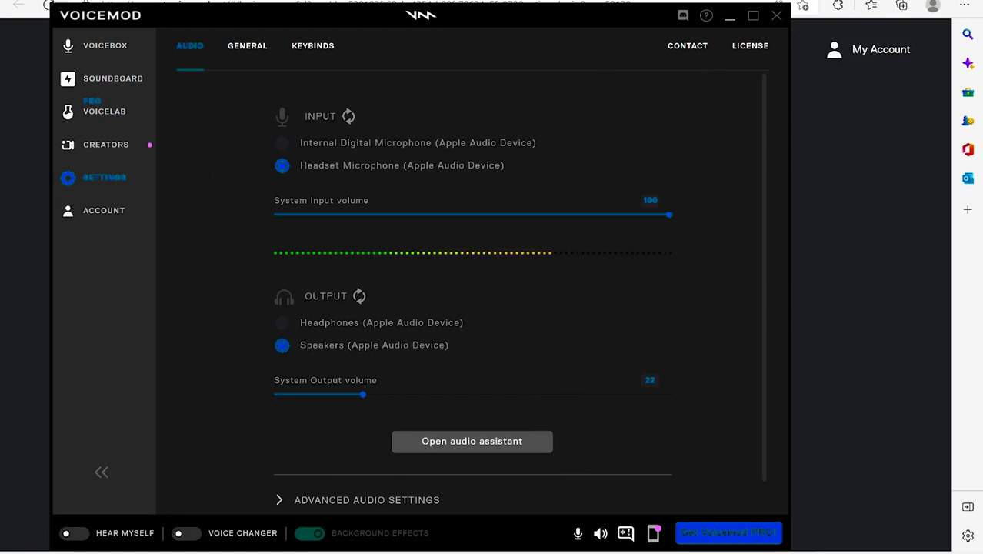
pyautogui.click(729, 16)
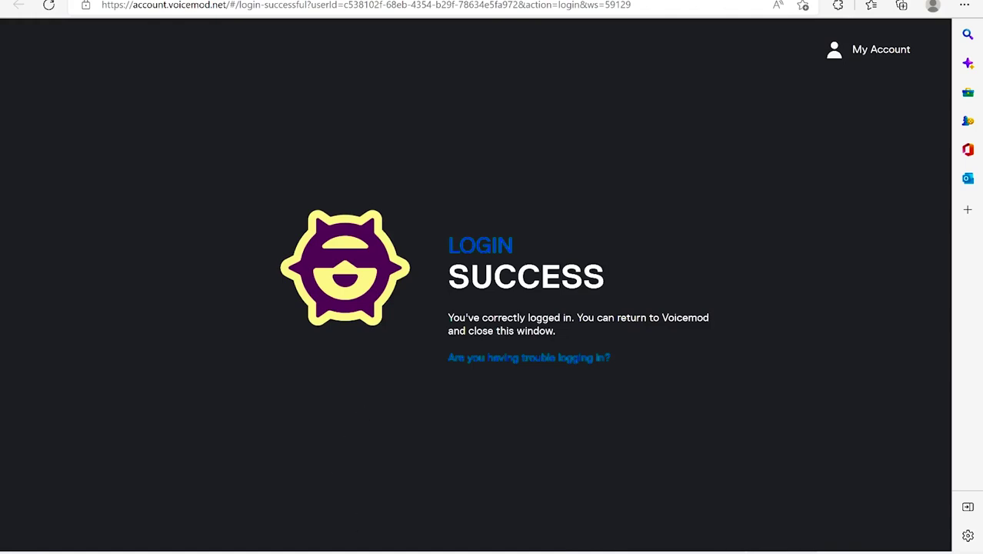
# - Search 'au' in the Start menu and launch Audacity from the results
pyautogui.press('super')
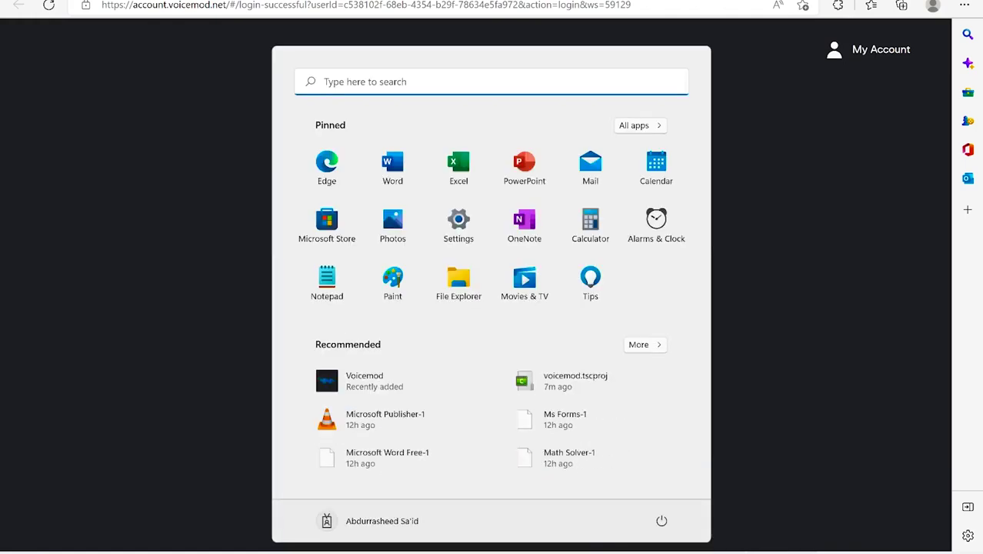
pyautogui.write('au')
pyautogui.click(325, 190)
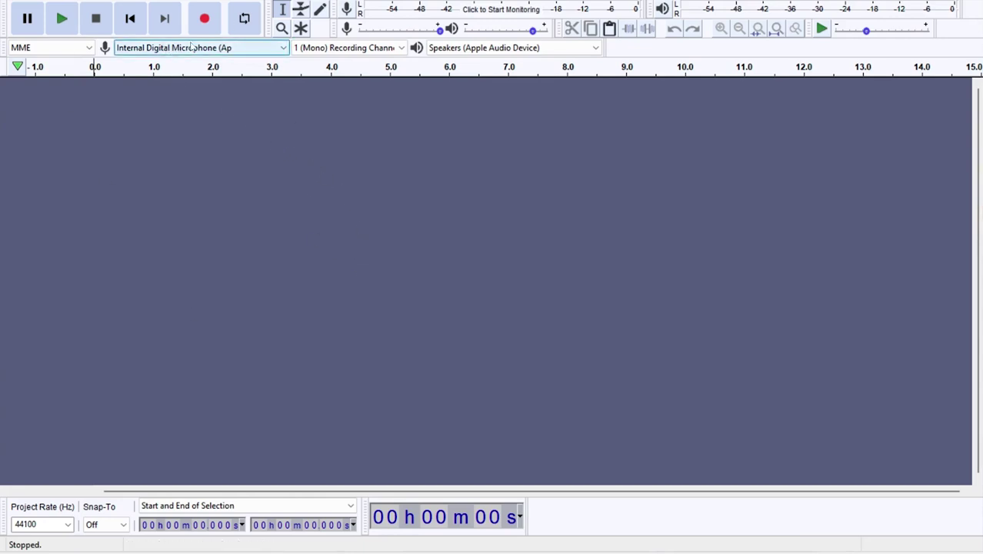
# - Set Audacity's recording device to Microphone (Voicemod Virtual Audio Device), then switch back to Voicemod
pyautogui.click(126, 48)
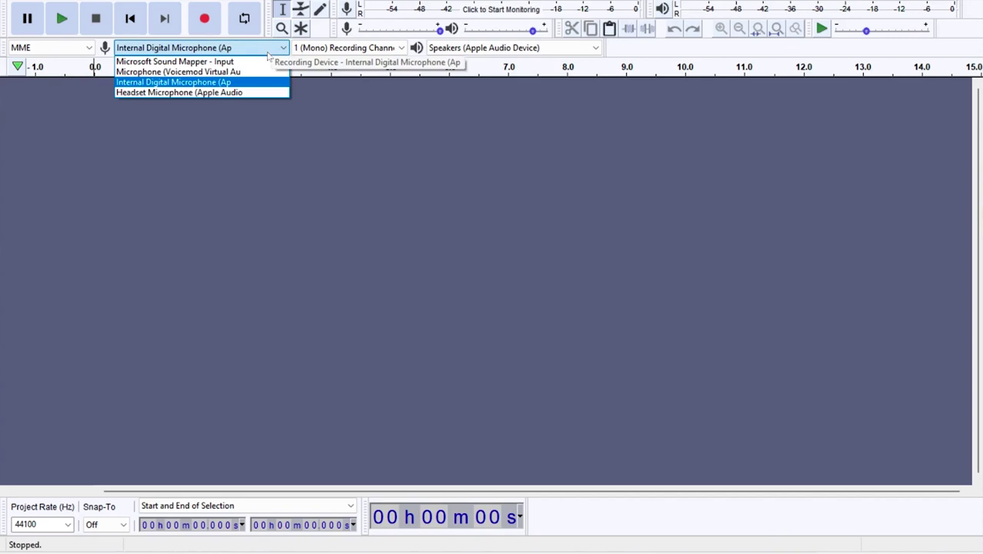
pyautogui.click(256, 73)
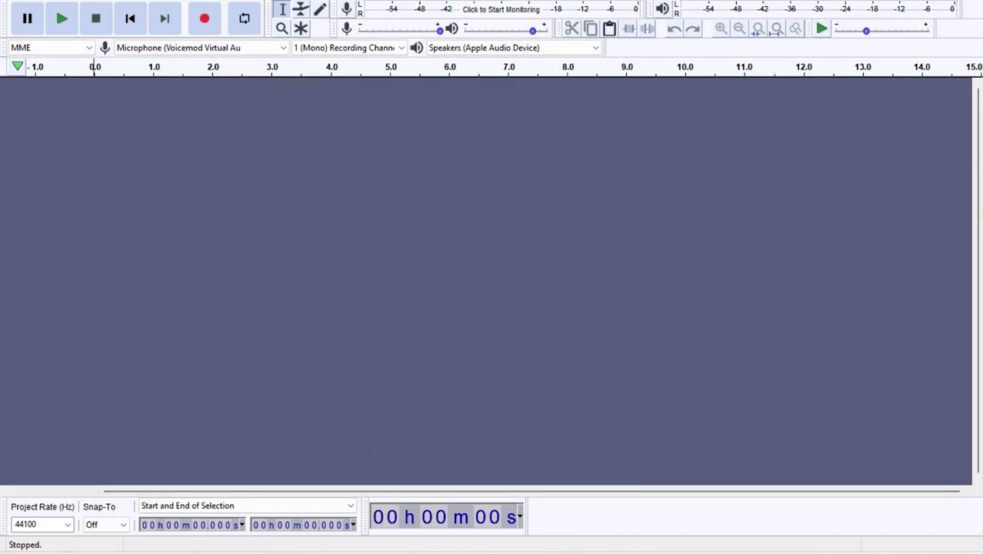
pyautogui.hotkey('alt', 'Tab')
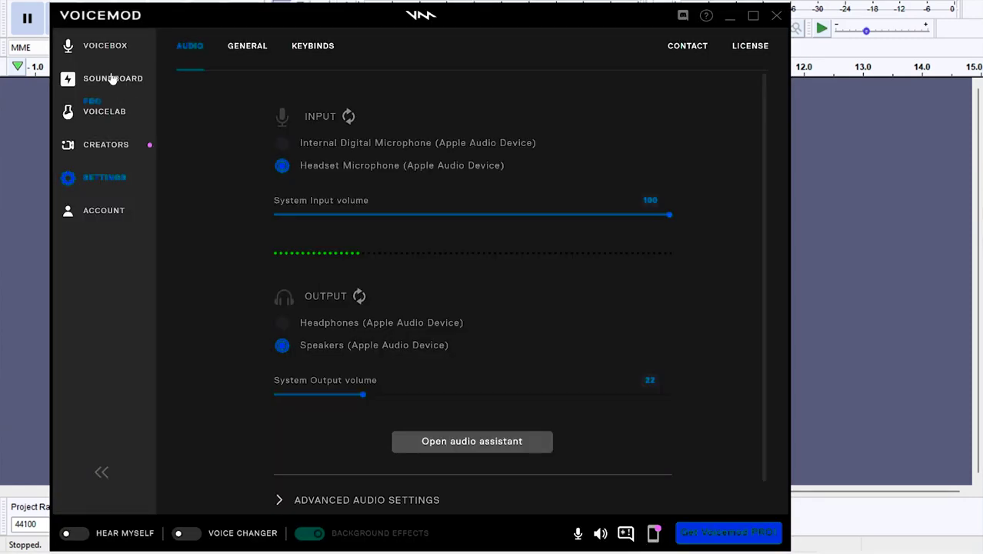
# - Select the Baby voice in the Voicebox, turn the Voice Changer on, and minimise Voicemod
pyautogui.click(115, 48)
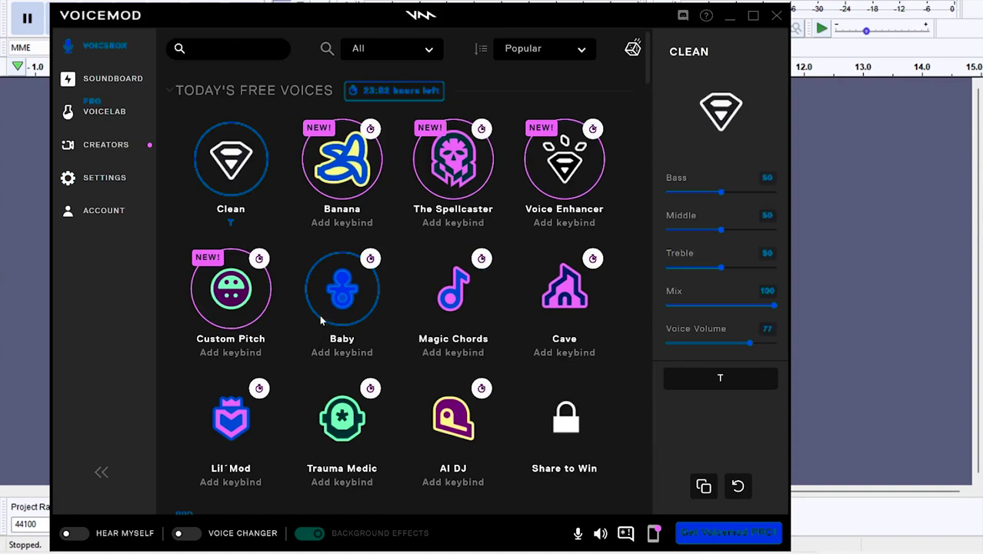
pyautogui.click(339, 291)
pyautogui.scroll(-2, 340, 291)
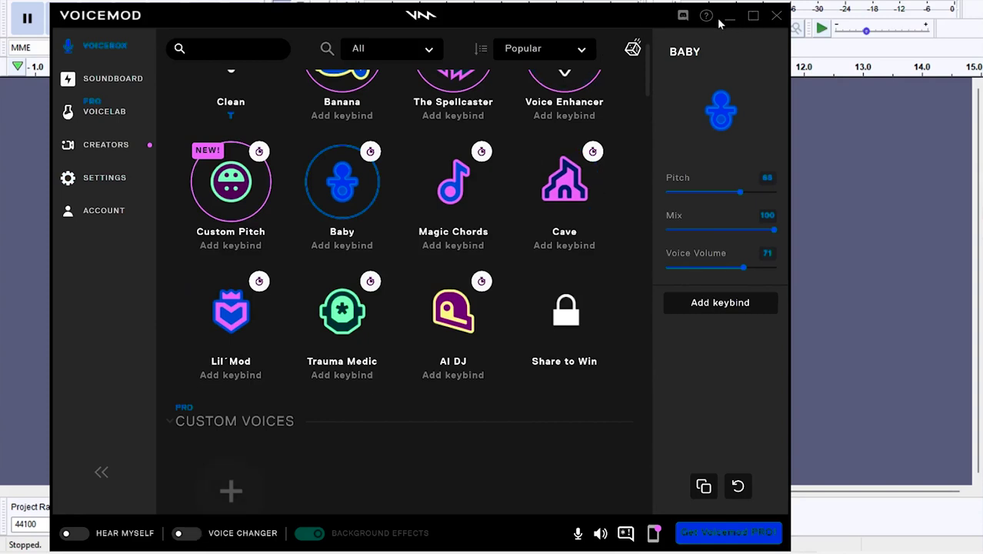
pyautogui.click(192, 533)
pyautogui.scroll(2, 310, 324)
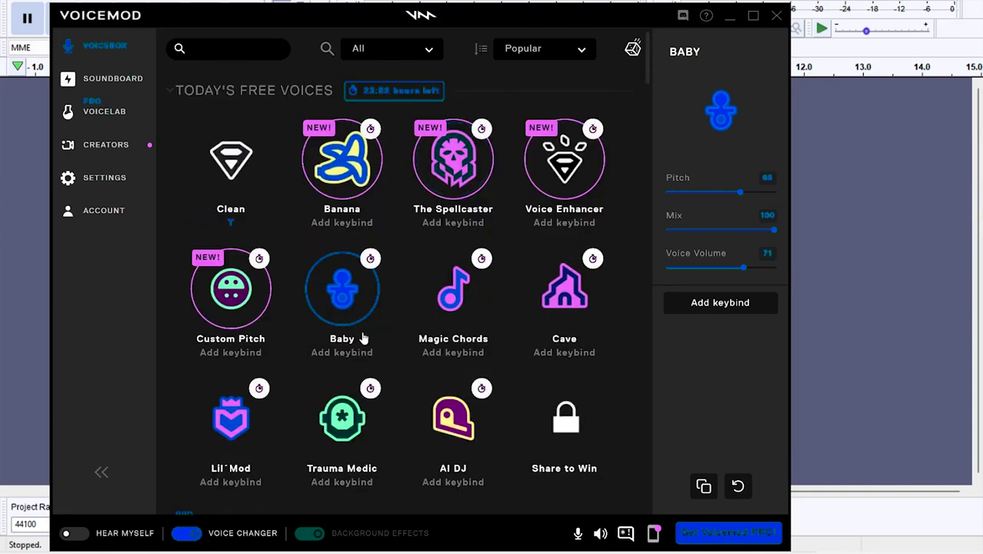
pyautogui.click(729, 17)
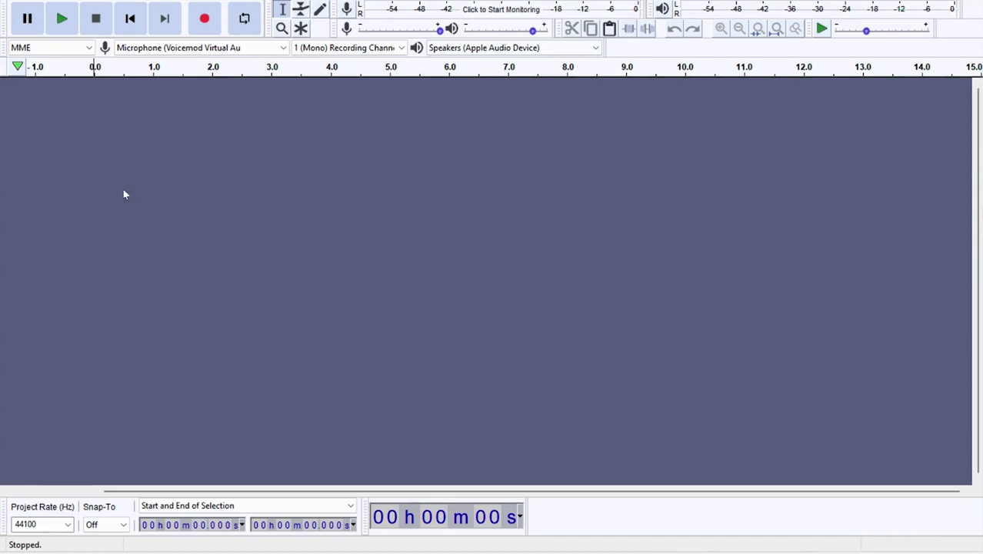
# - Confirm the Voicemod virtual mic and speakers, then record a roughly 12-second Baby-voice clip
pyautogui.click(196, 48)
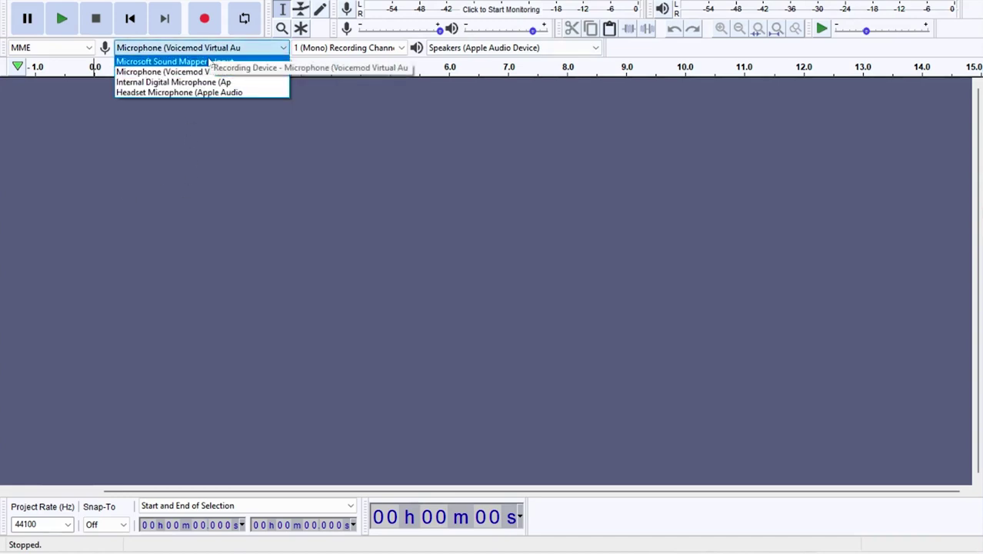
pyautogui.click(210, 71)
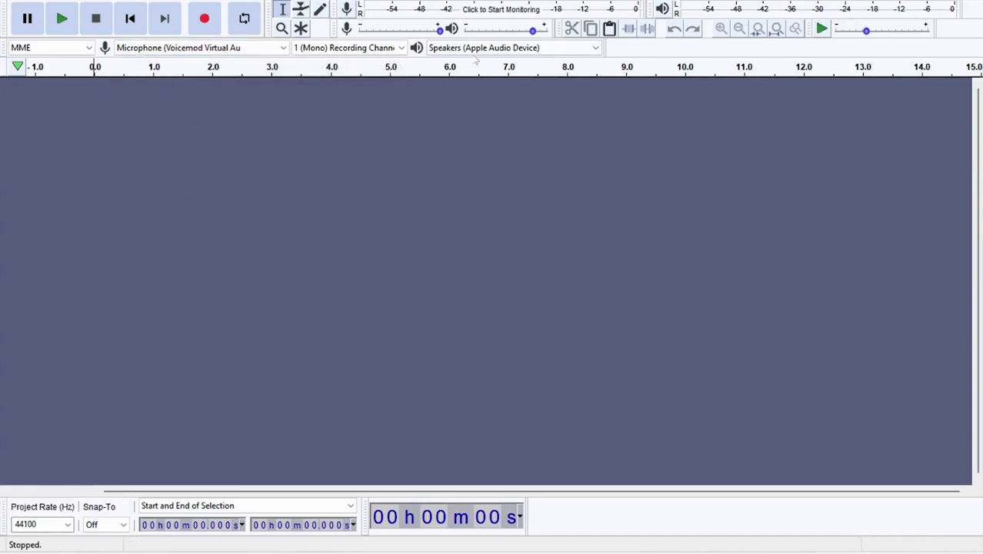
pyautogui.click(481, 51)
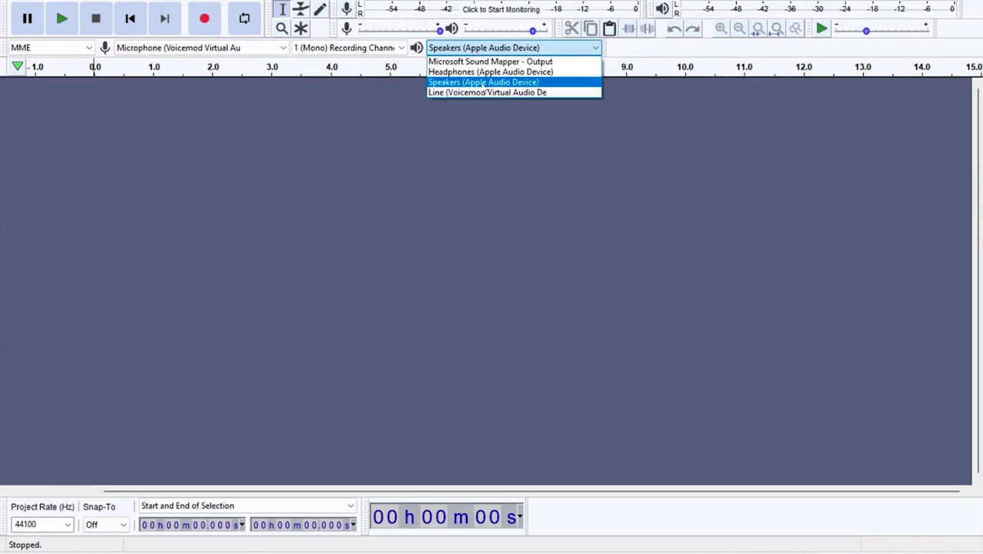
pyautogui.click(482, 82)
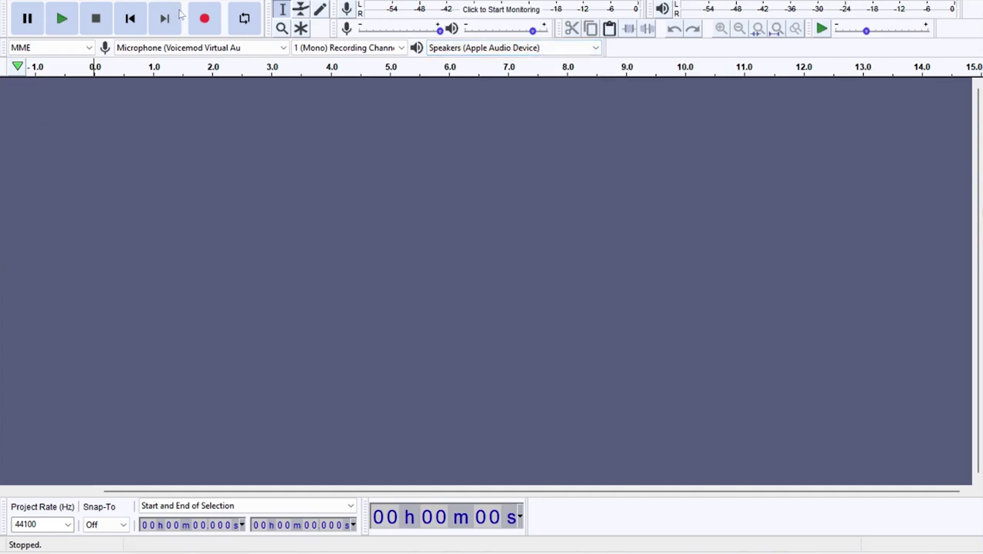
pyautogui.click(197, 29)
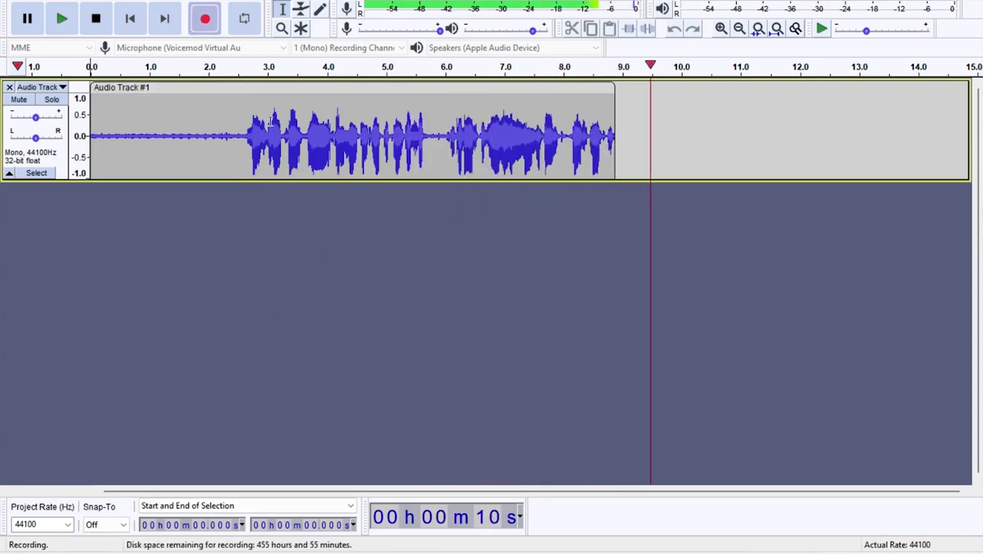
pyautogui.press('space')
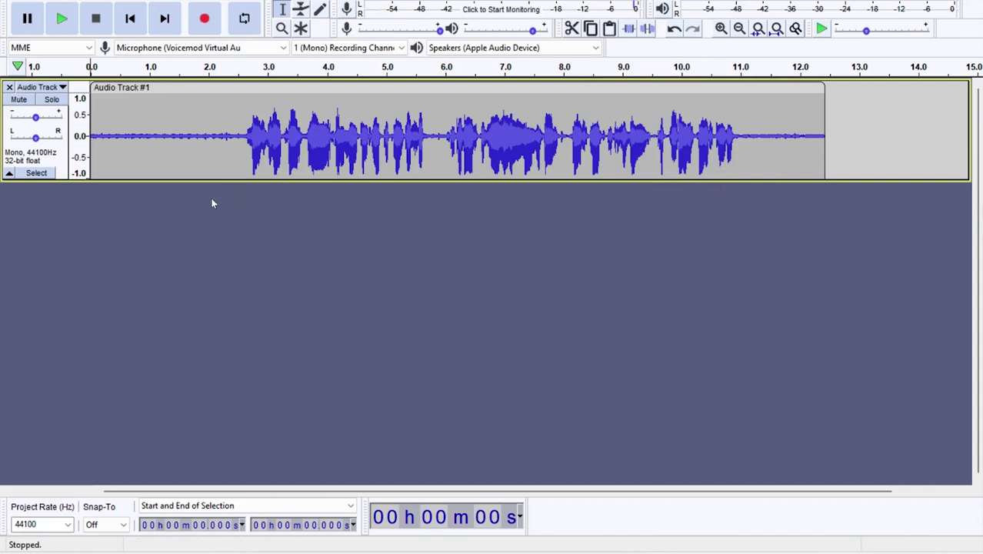
# - Play the recorded clip from the 2.58-second mark to hear the Baby voice, then stop
pyautogui.click(243, 140)
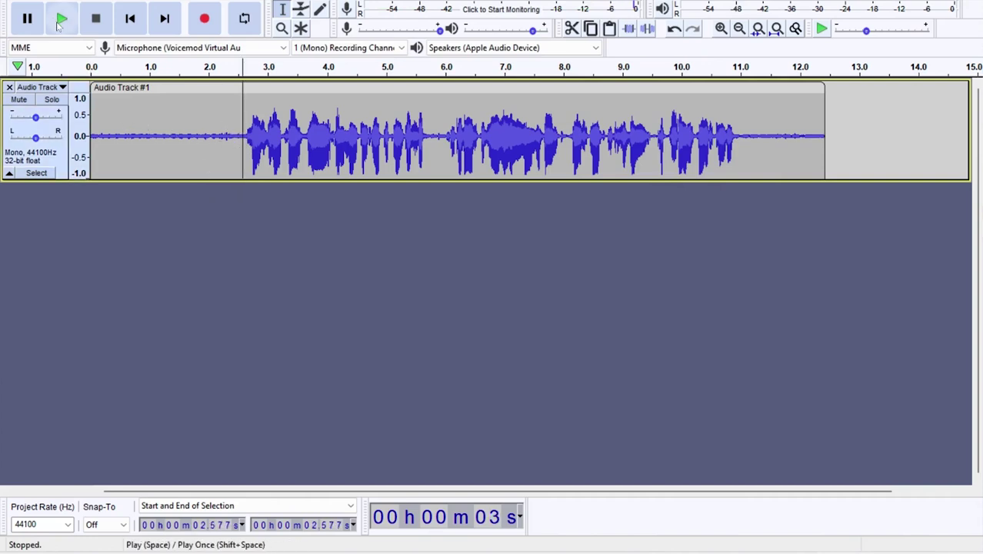
pyautogui.click(61, 21)
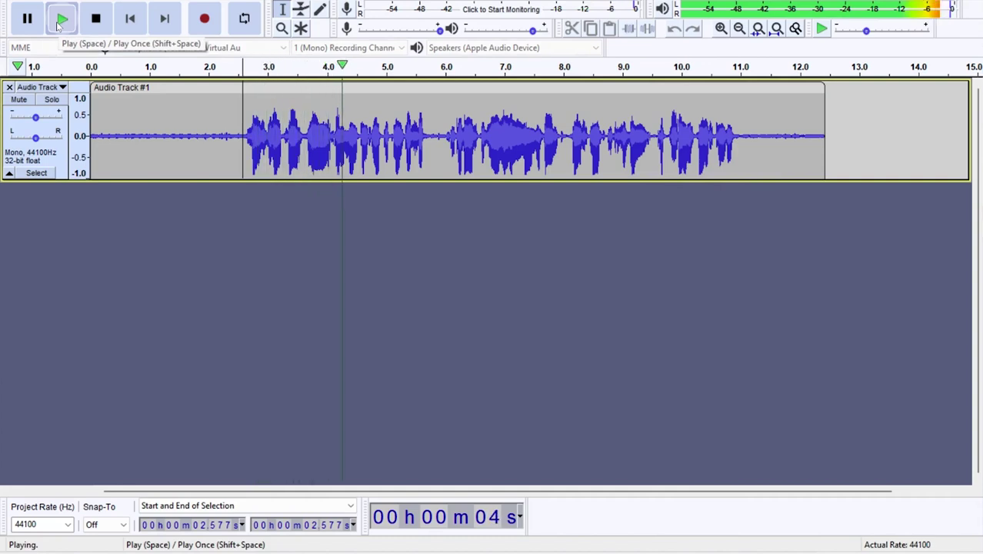
pyautogui.click(96, 19)
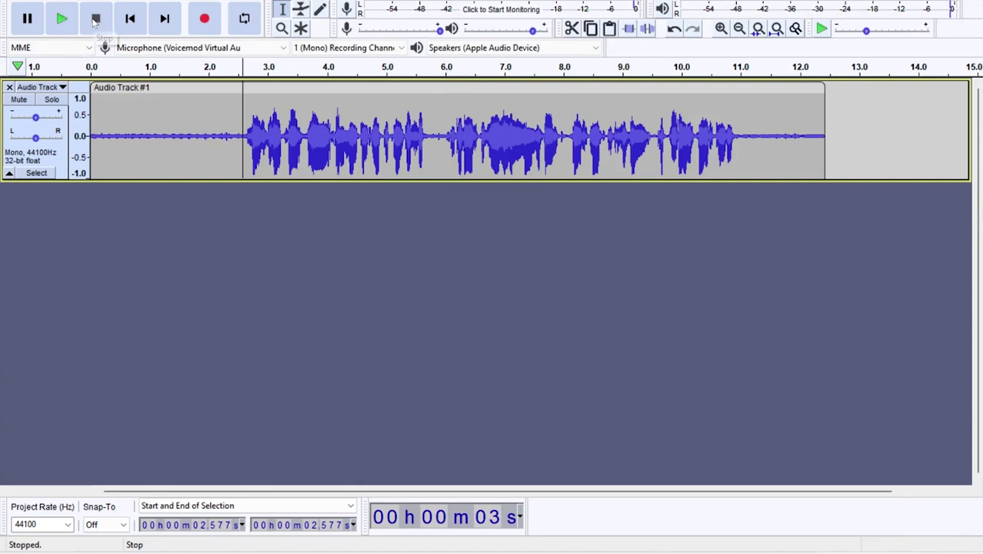